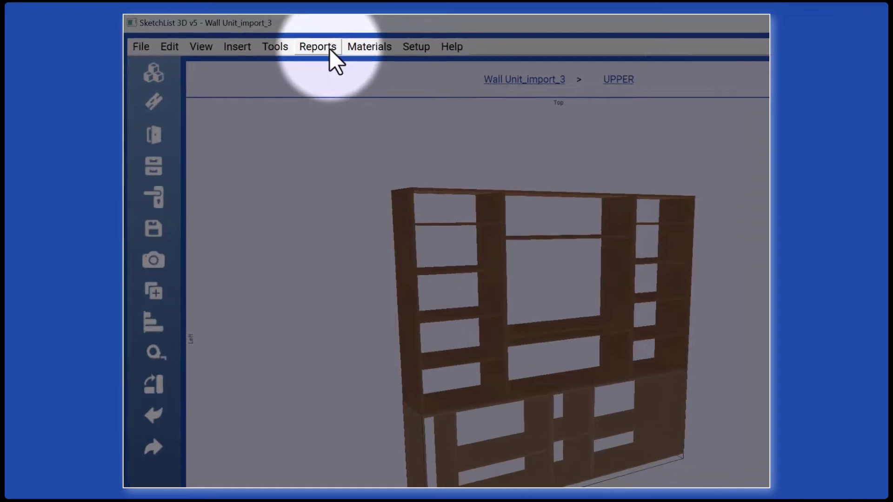
Start a Parts List report with Assembly, Part Name, dimension, Grain and Edge columns
click(342, 53)
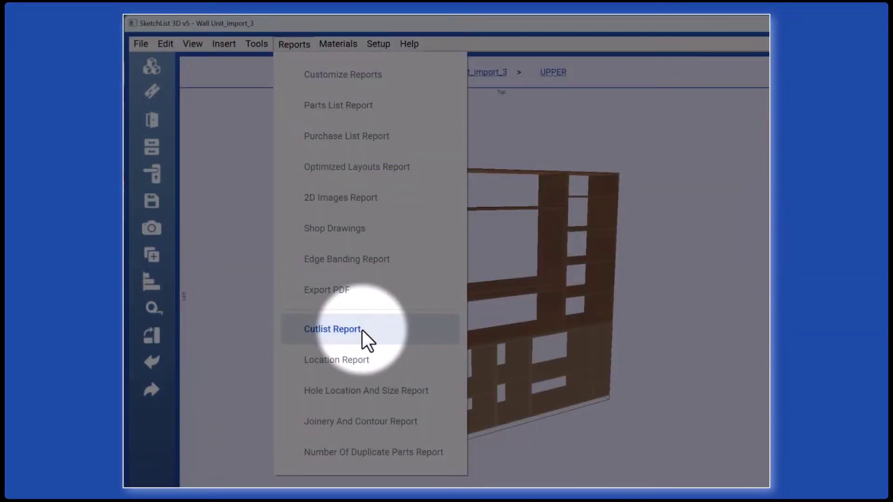
click(362, 330)
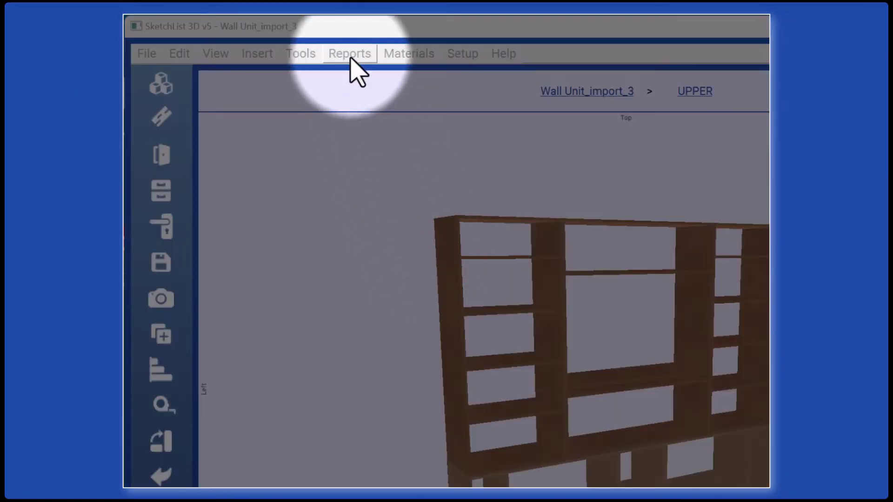
click(351, 55)
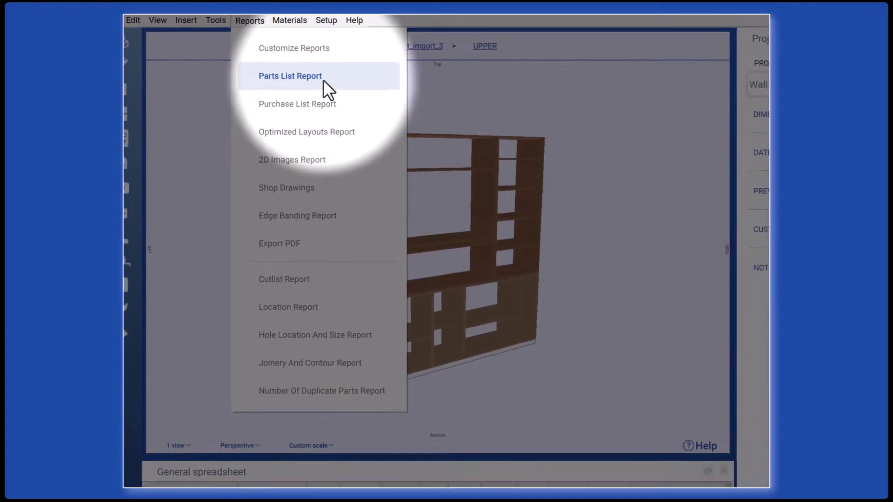
click(373, 110)
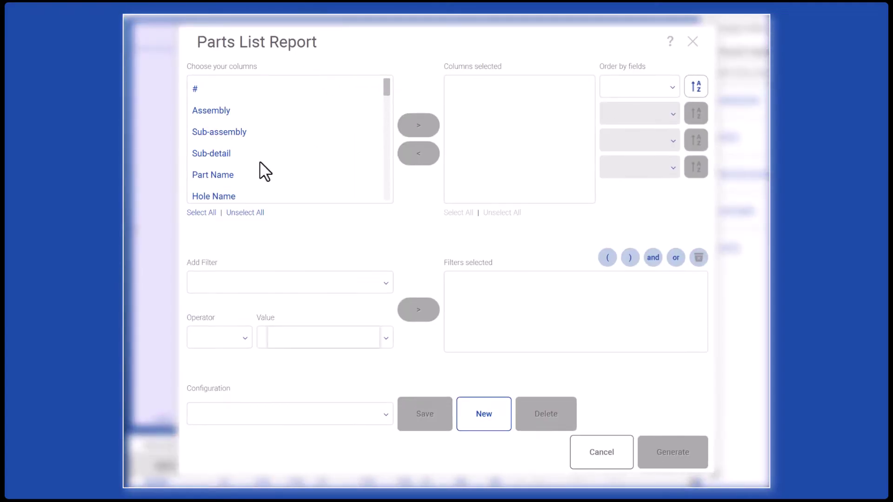
click(220, 111)
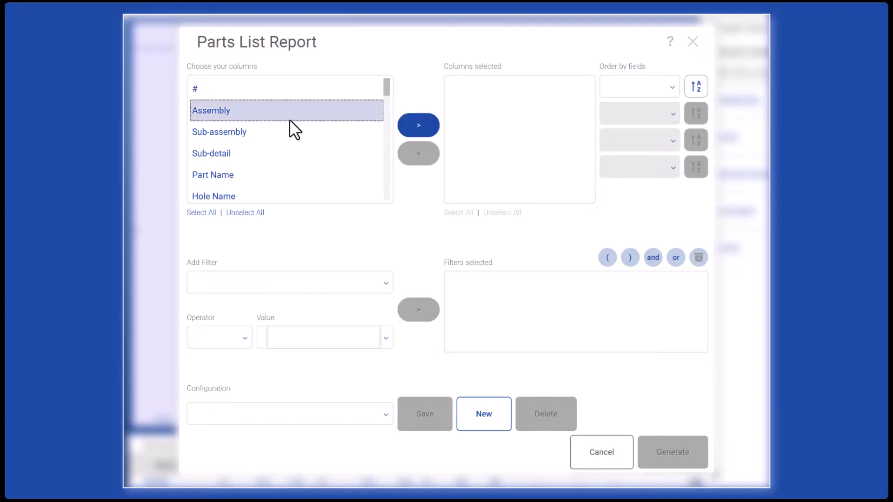
scroll(290, 120, down, 1)
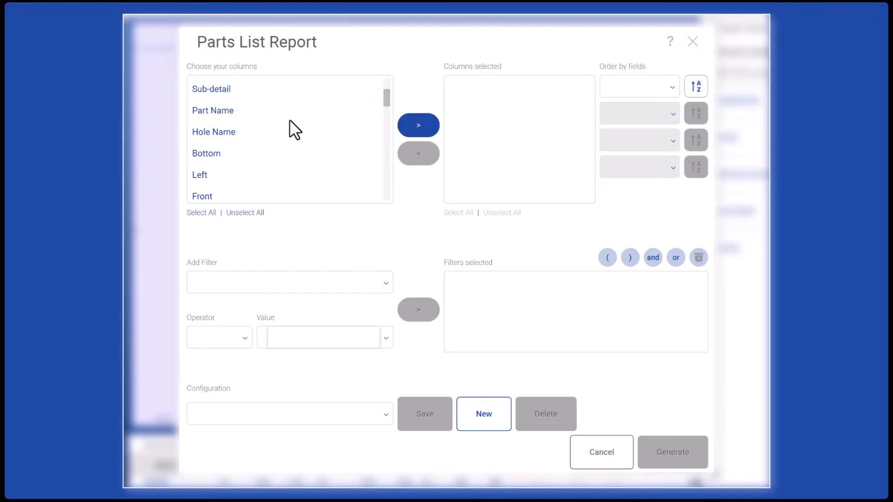
scroll(221, 107, down, 3)
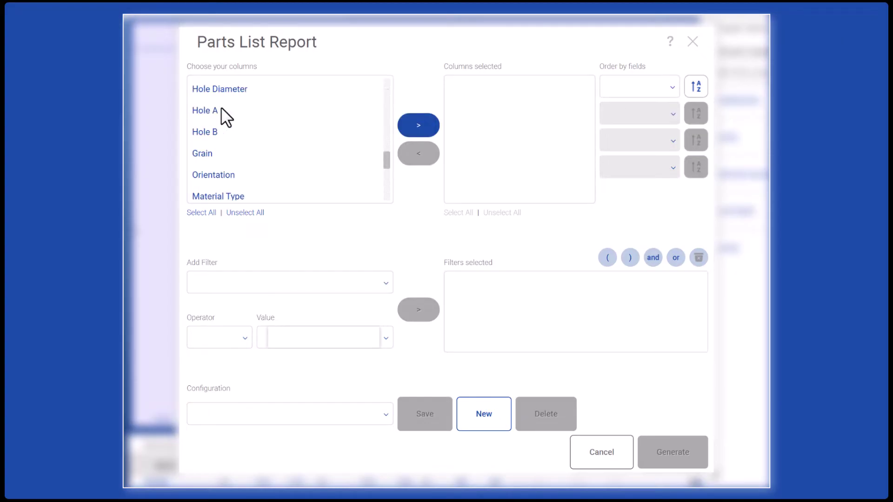
click(207, 151)
scroll(269, 160, down, 3)
click(216, 154)
click(217, 132)
click(415, 126)
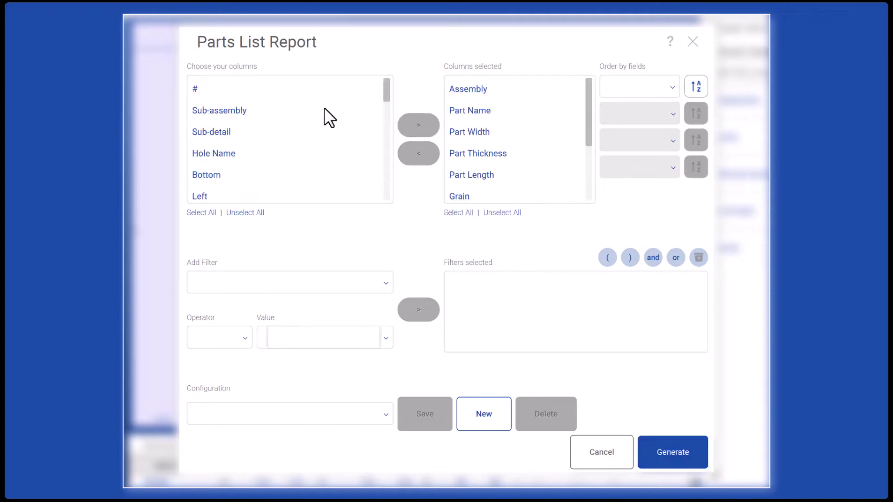
Sort the report by Part Thickness and filter it to Cut Thickness = 0.75
click(670, 85)
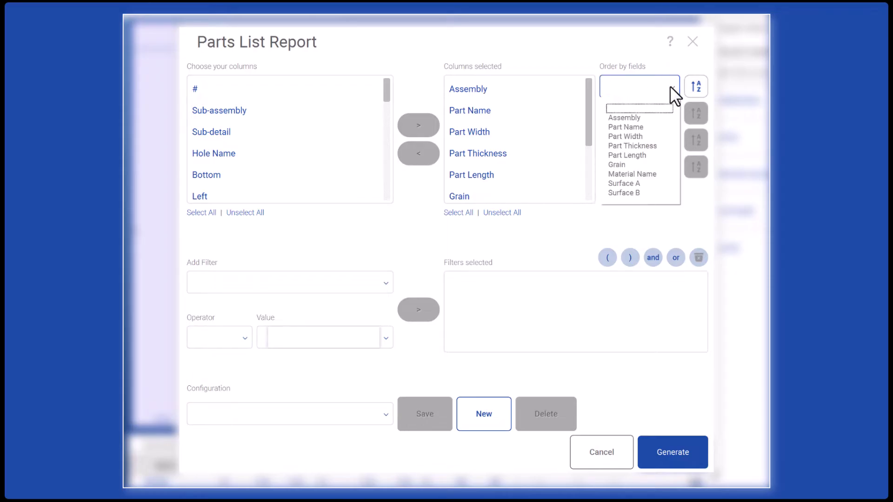
click(634, 144)
click(381, 281)
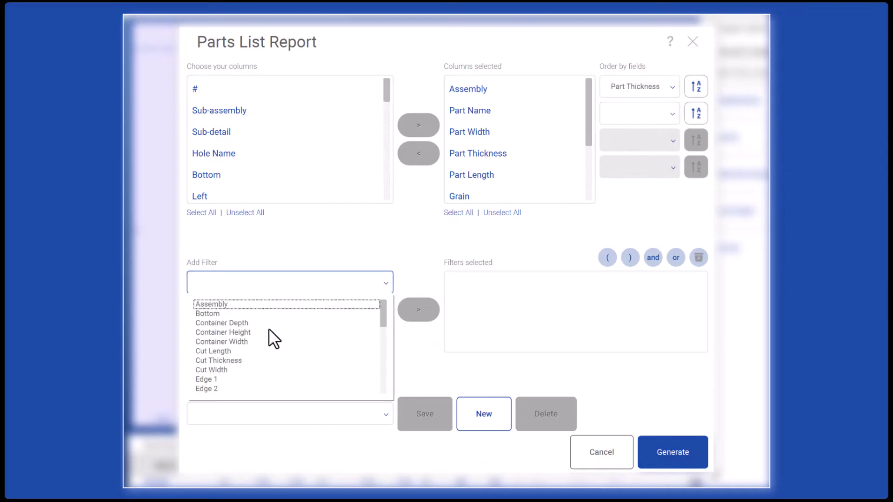
click(253, 359)
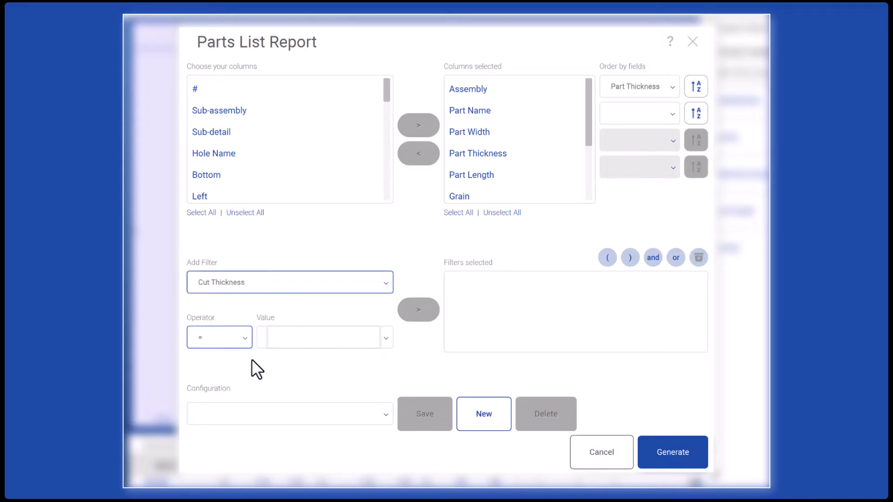
click(345, 343)
key(Return)
text(0.75)
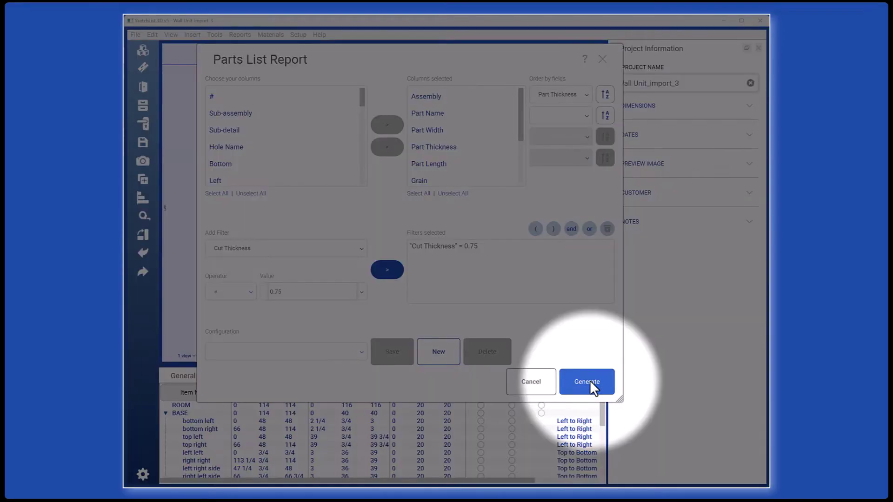
Generate the filtered parts list and view its preview
click(587, 382)
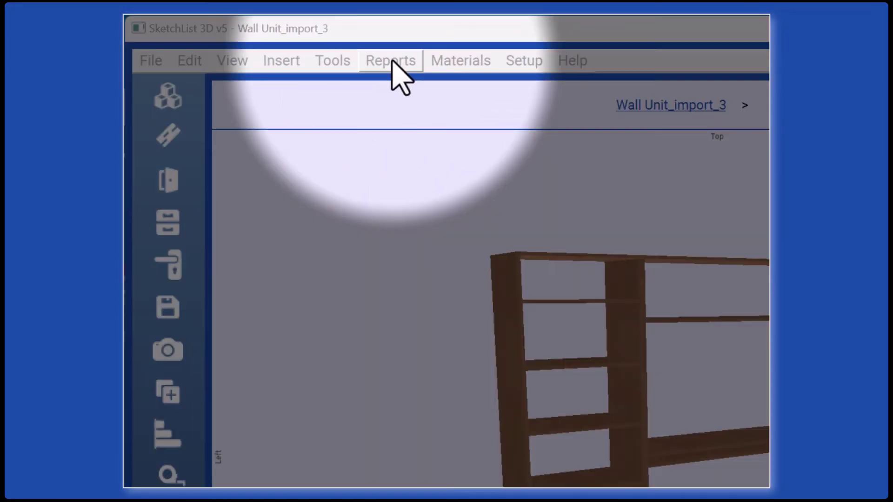
Configure the 2D Images report as landscape with 2 columns including the Front view
click(391, 60)
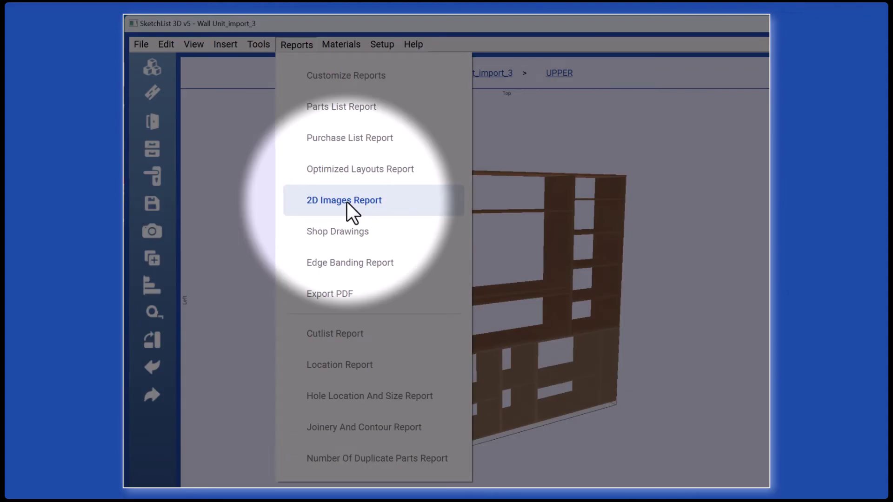
click(347, 202)
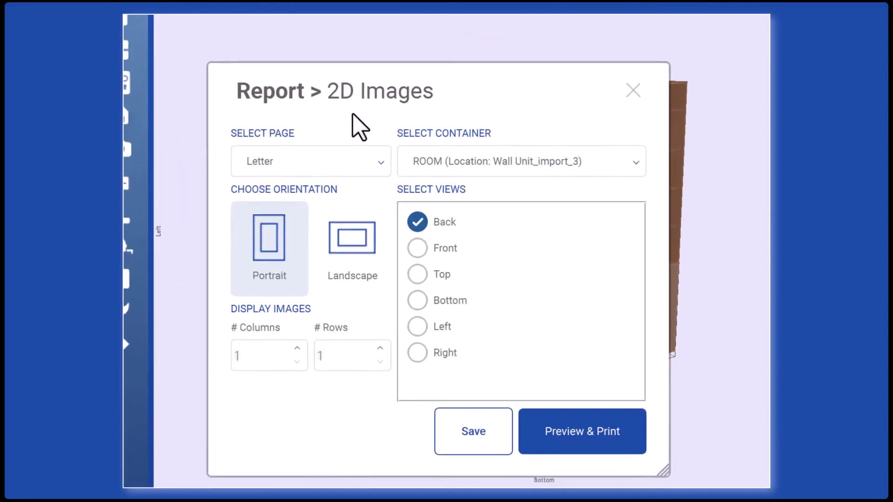
click(371, 225)
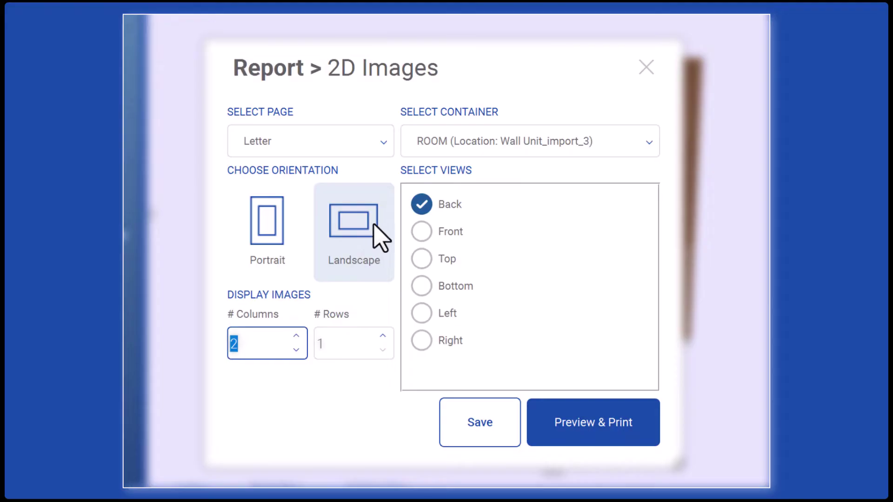
click(422, 231)
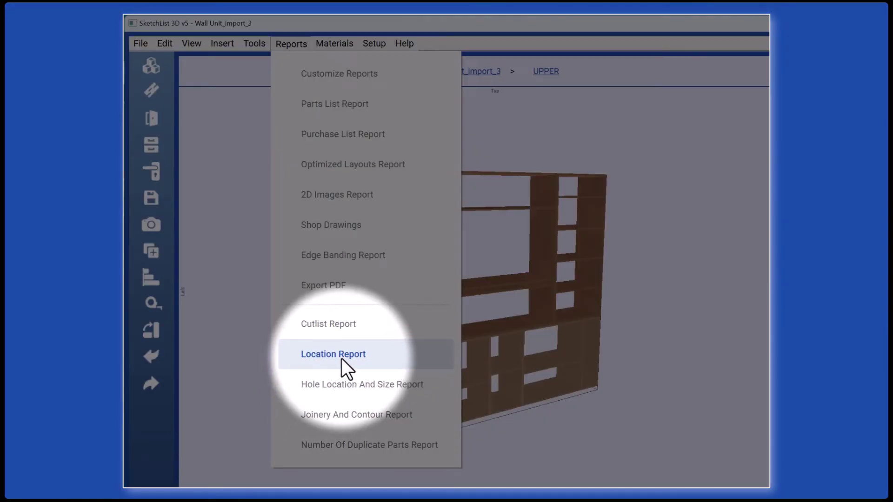
Preview the wall unit's Location report, then export the model to PDF and save it
click(343, 363)
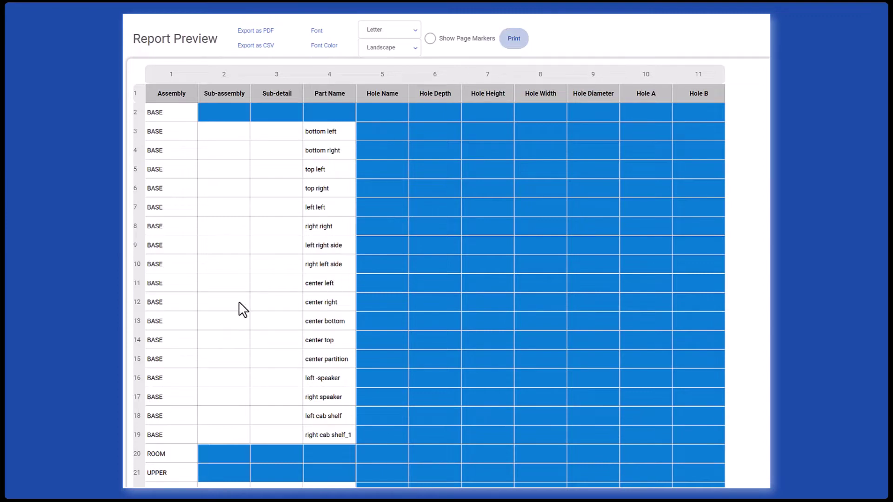
scroll(240, 309, down, 4)
scroll(240, 310, up, 1)
scroll(240, 309, up, 3)
scroll(239, 309, down, 2)
scroll(239, 310, down, 4)
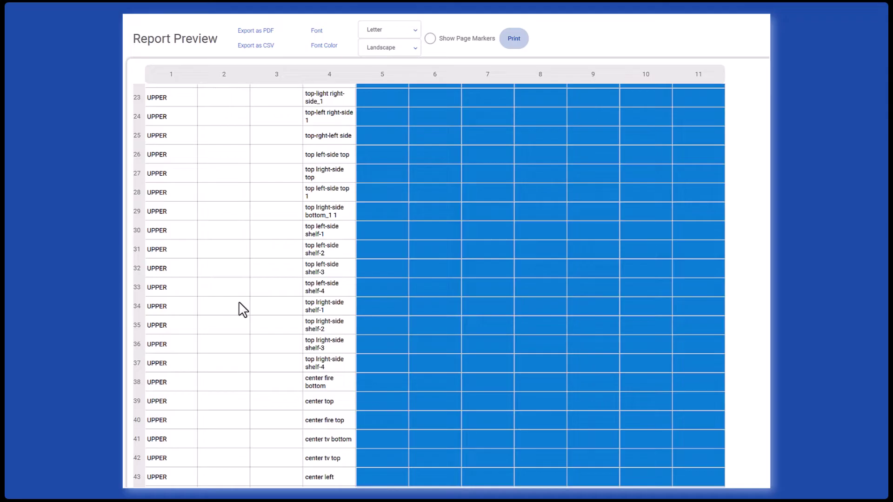
scroll(531, 217, up, 6)
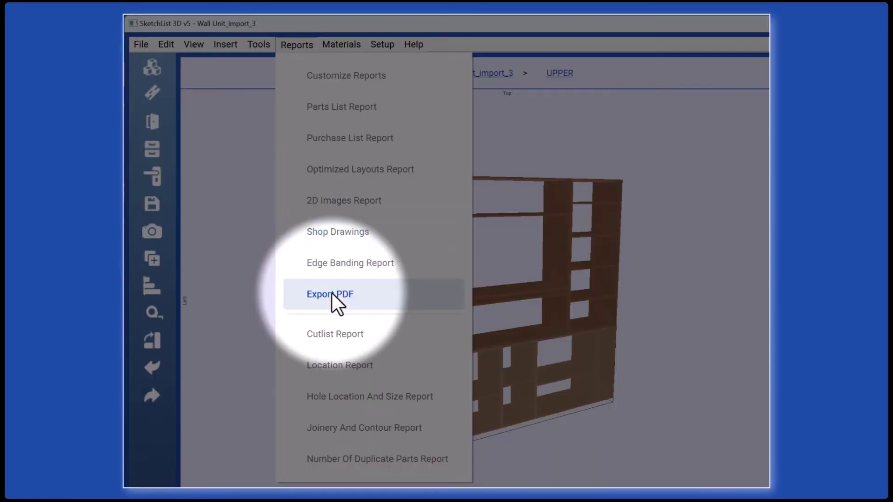
click(332, 293)
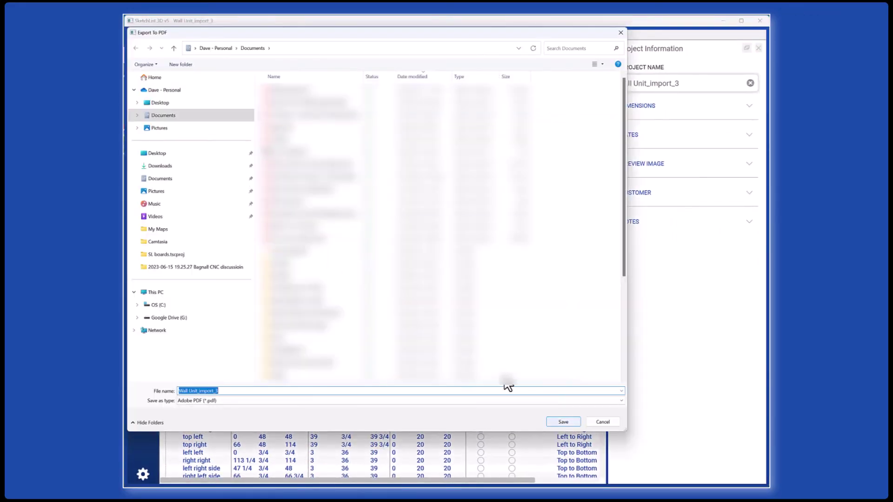
click(563, 423)
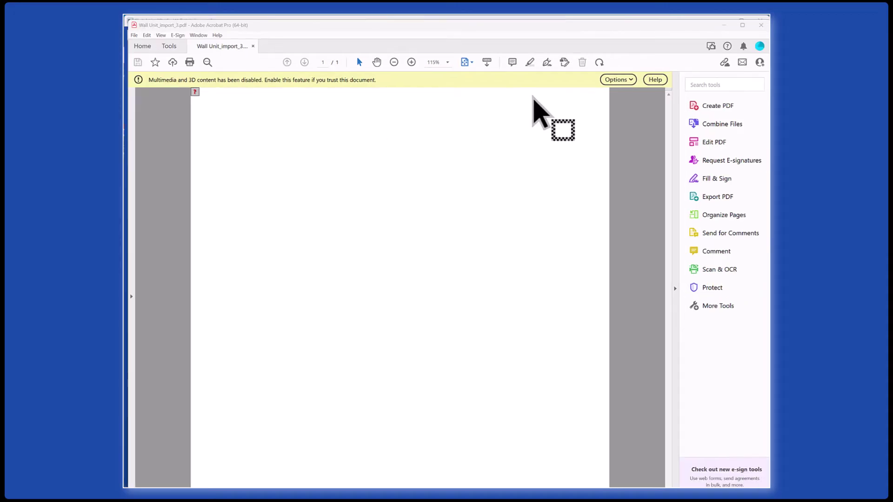
Trust the PDF so the 3D wall unit displays and rotate it to an angled view
click(618, 80)
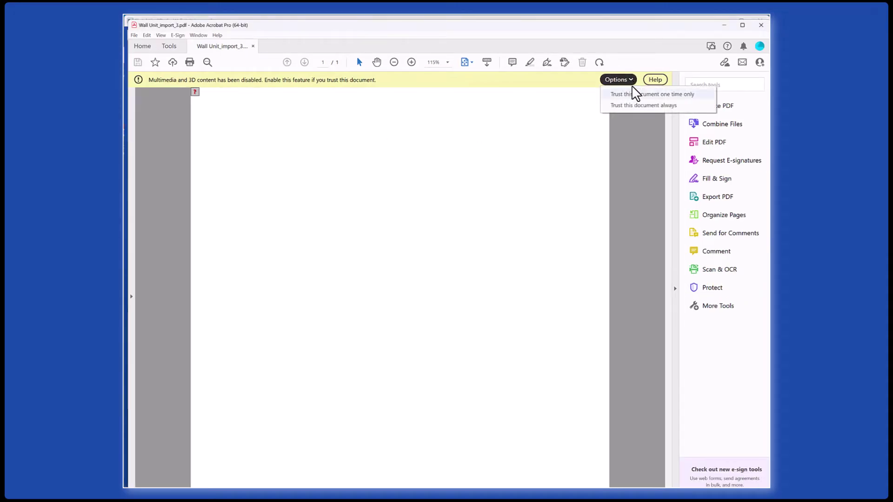
click(637, 106)
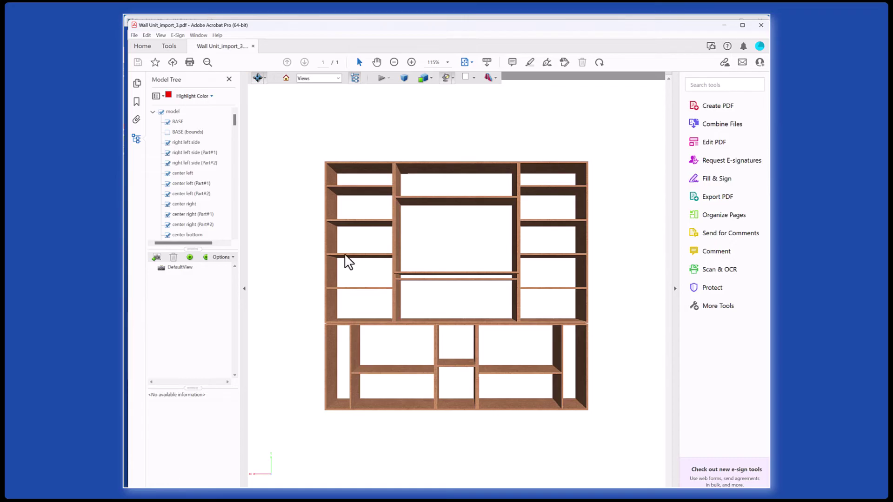
mouse_move(347, 262)
mouse_down()
mouse_move(449, 300)
mouse_move(558, 309)
mouse_move(588, 279)
mouse_move(549, 273)
mouse_move(403, 396)
mouse_move(409, 402)
mouse_up()
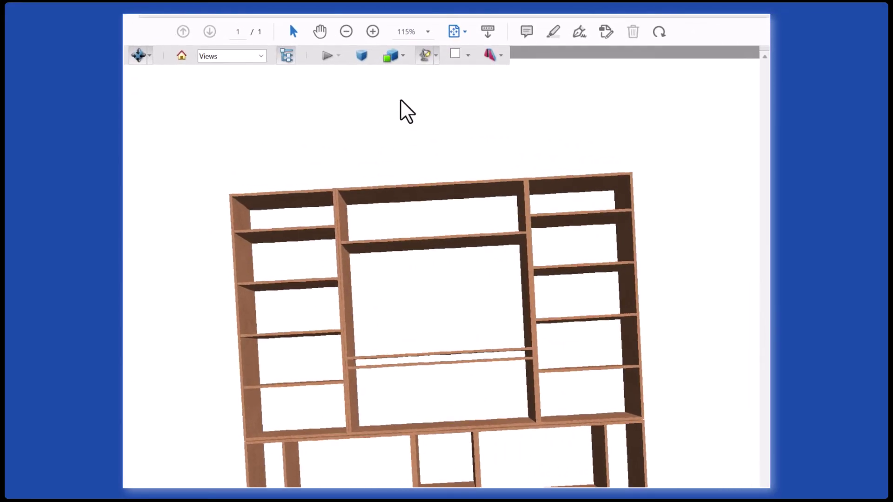
Render the model as Shaded Illustration, then Illustration, then Wireframe
click(403, 56)
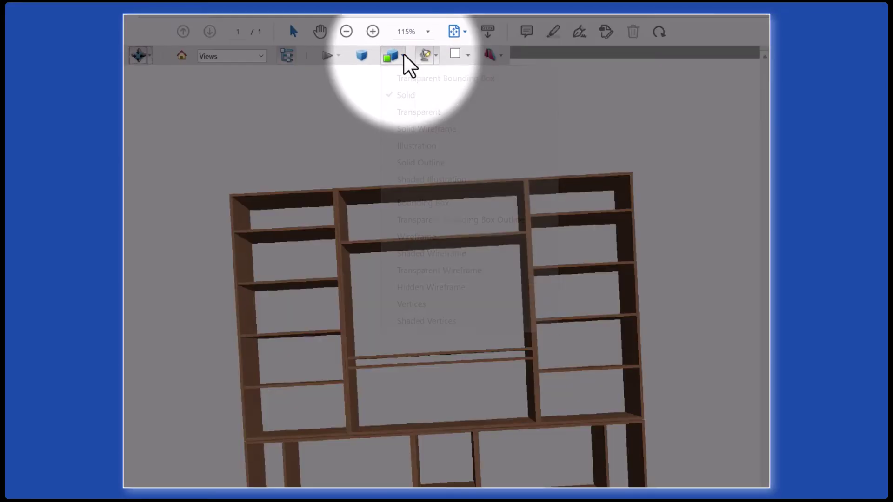
click(420, 183)
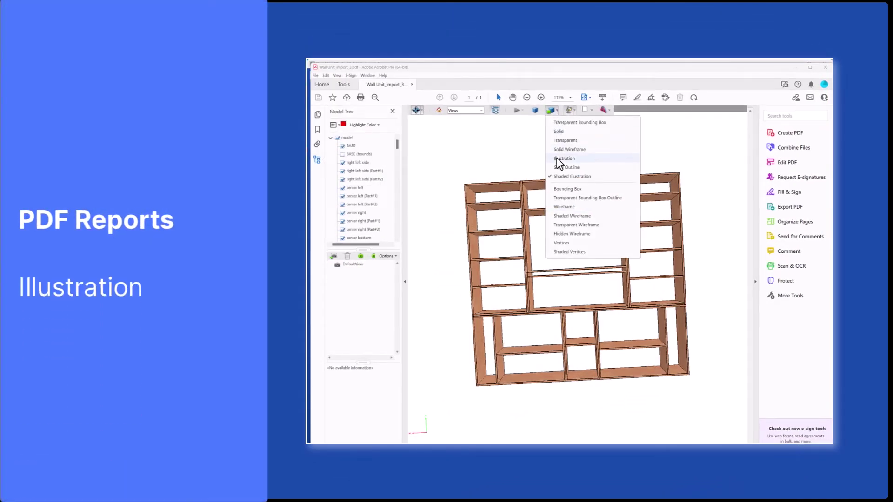
click(555, 160)
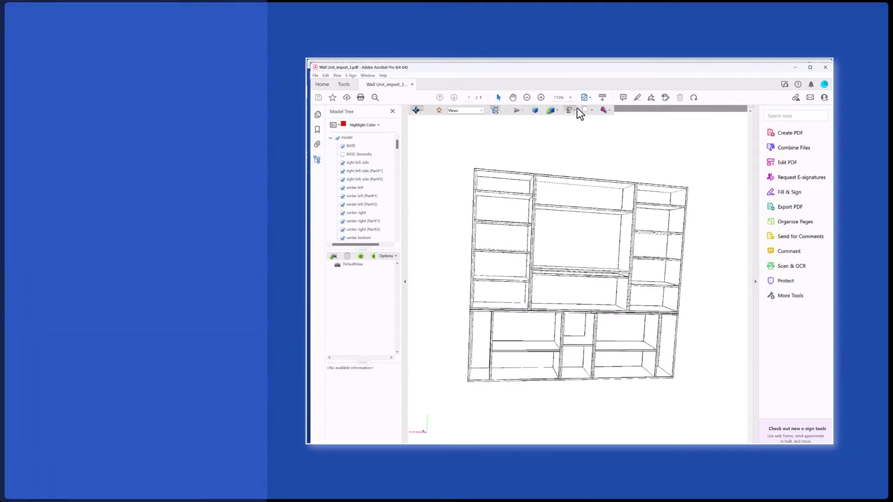
click(556, 111)
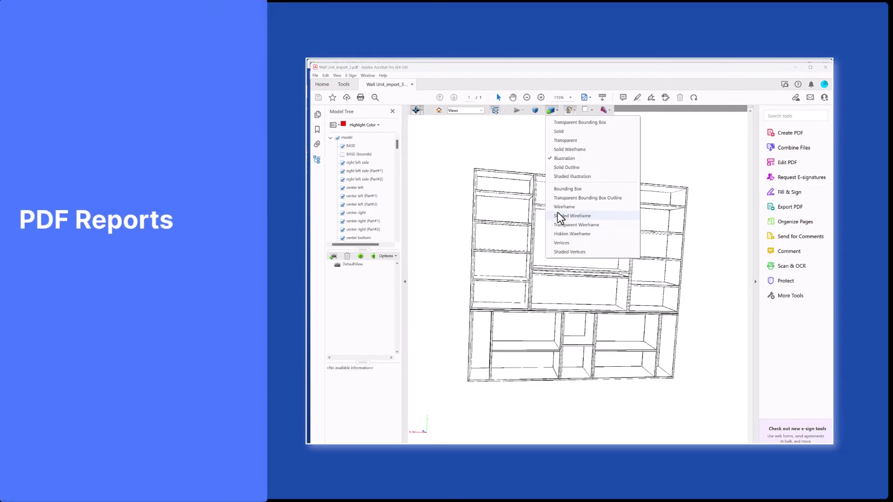
click(561, 206)
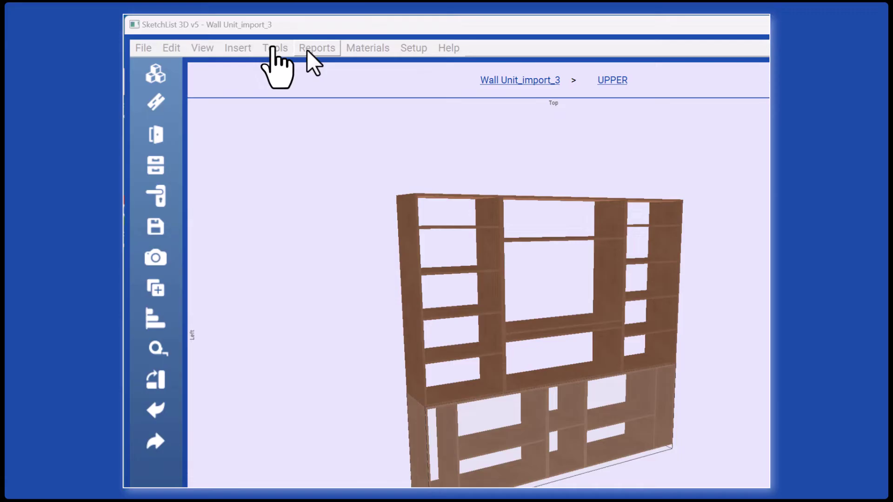
Create a new shop drawing of the whole wall unit in Front view
click(275, 49)
mouse_move(324, 233)
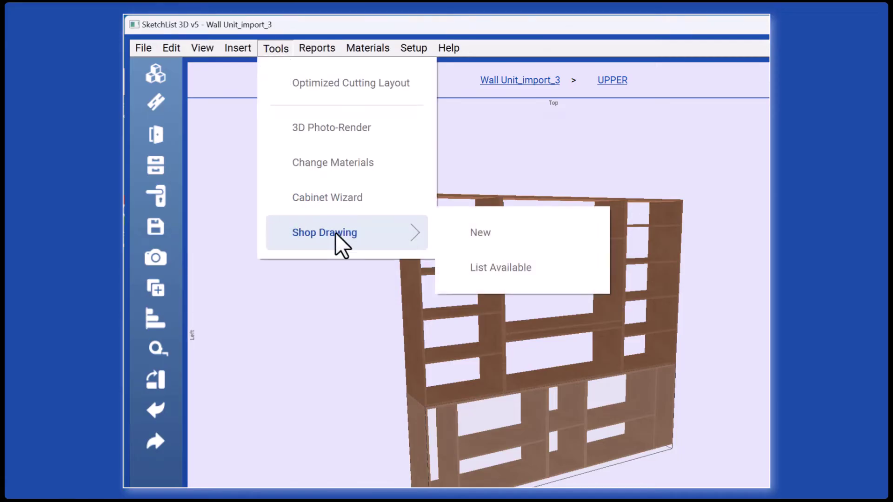
click(480, 234)
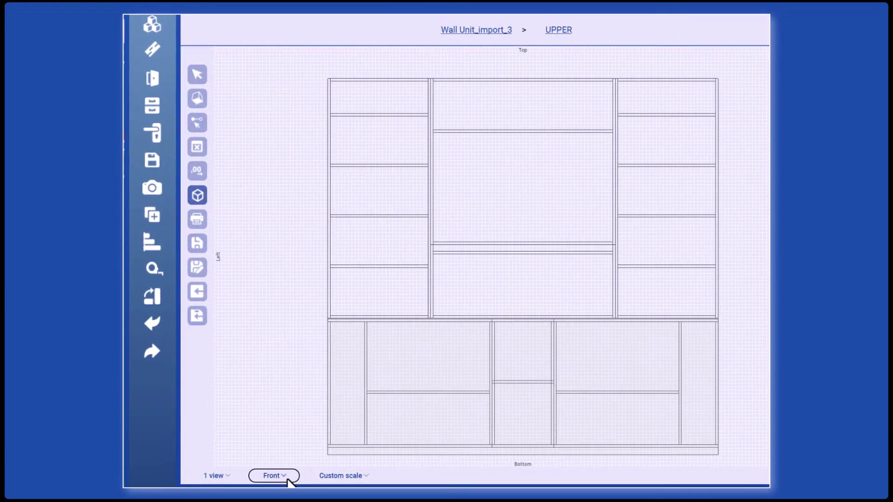
click(290, 481)
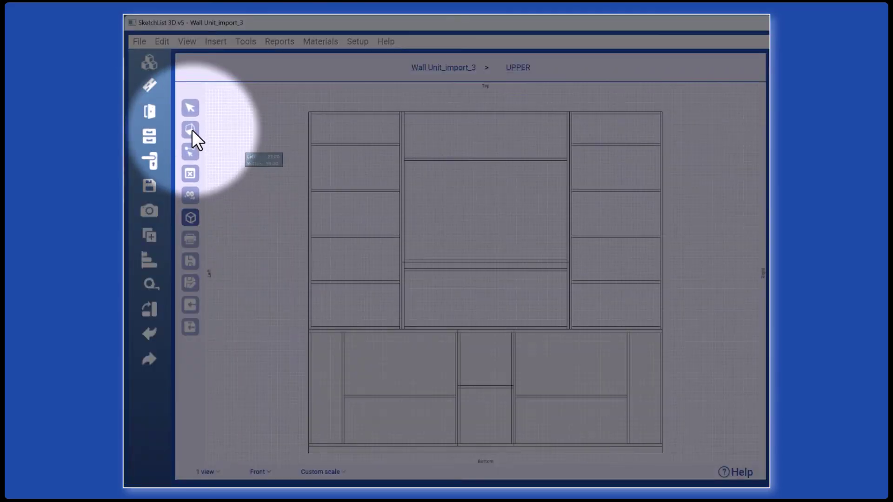
Add overall height and 114 width dimensions and move the width line above the cabinet
click(192, 130)
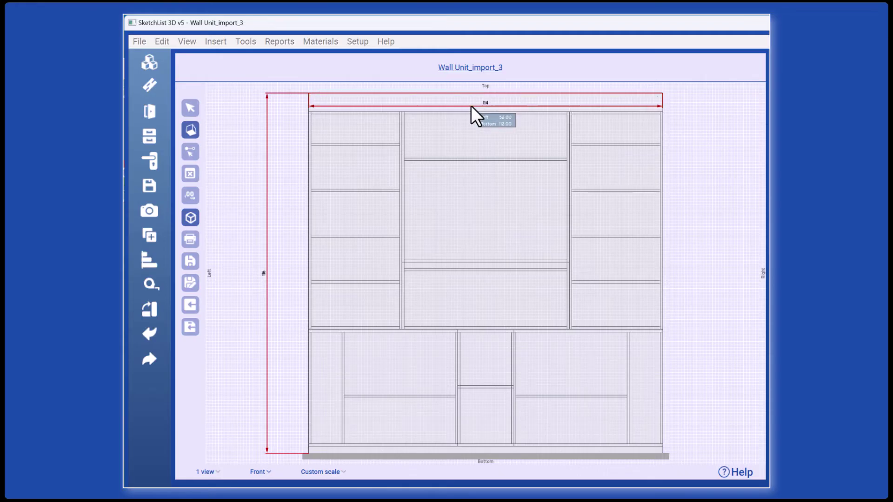
scroll(471, 106, up, 3)
scroll(471, 105, down, 2)
scroll(471, 105, down, 2)
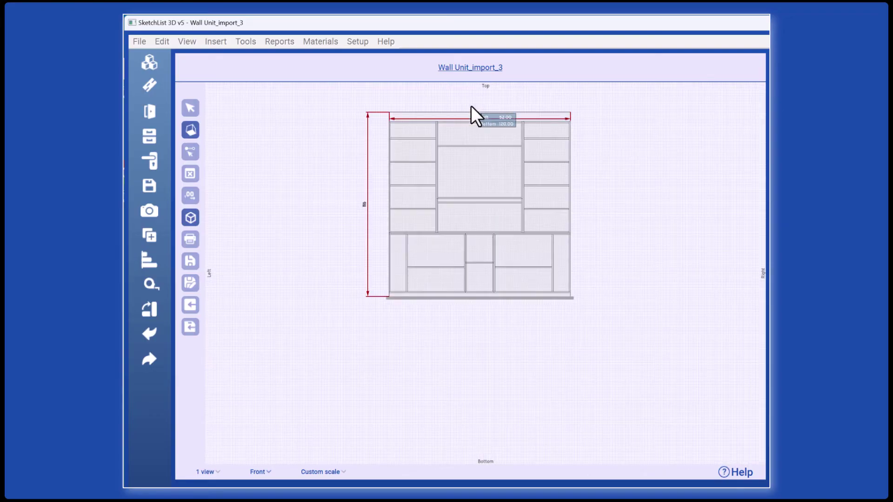
mouse_move(502, 203)
mouse_down()
mouse_move(486, 295)
mouse_move(485, 269)
mouse_up()
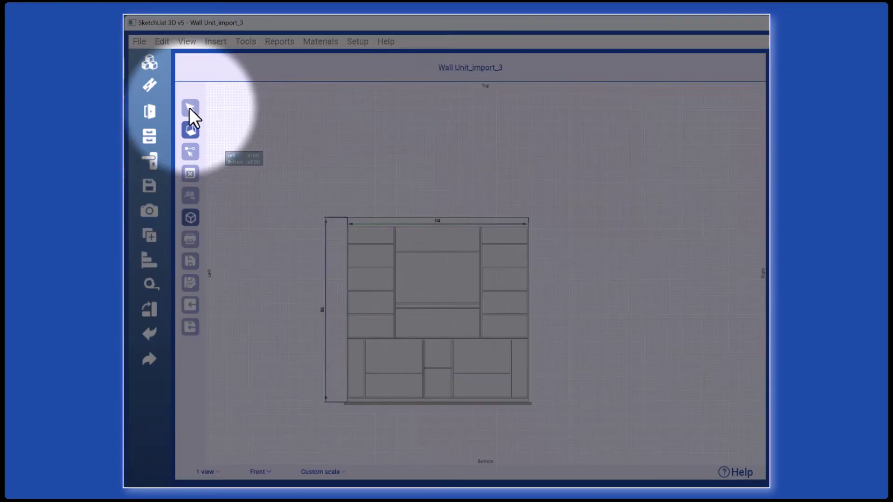
click(190, 107)
drag(482, 223, 485, 186)
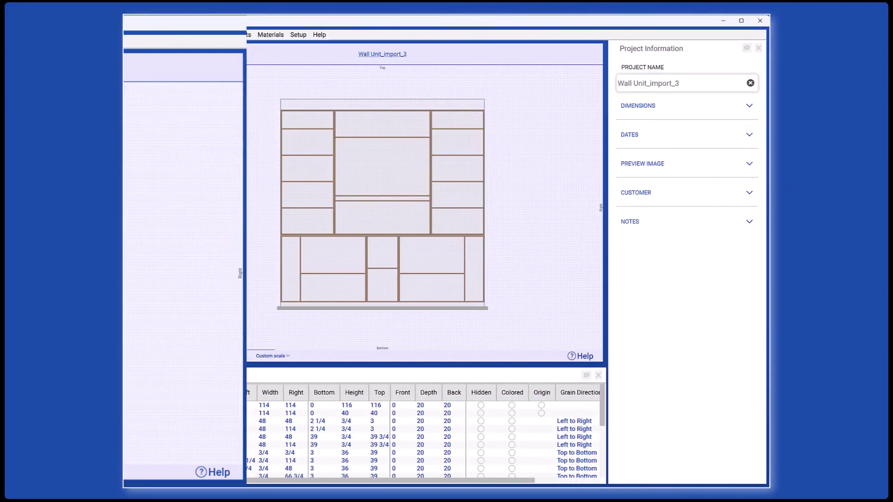
Create a new front shop drawing of the selected BASE assembly
click(194, 412)
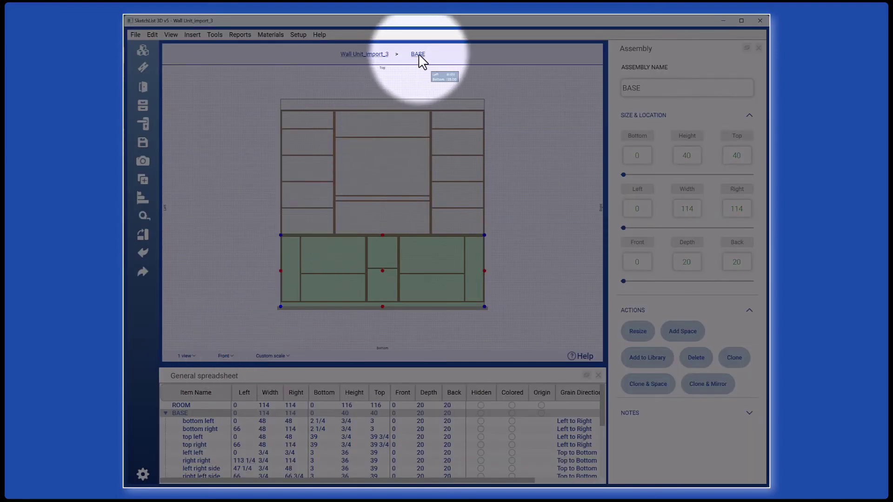
click(418, 55)
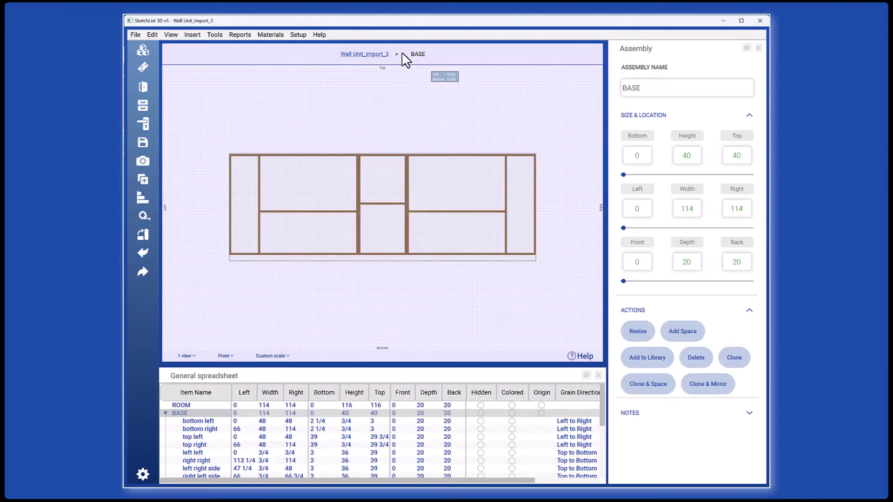
click(216, 34)
mouse_move(246, 146)
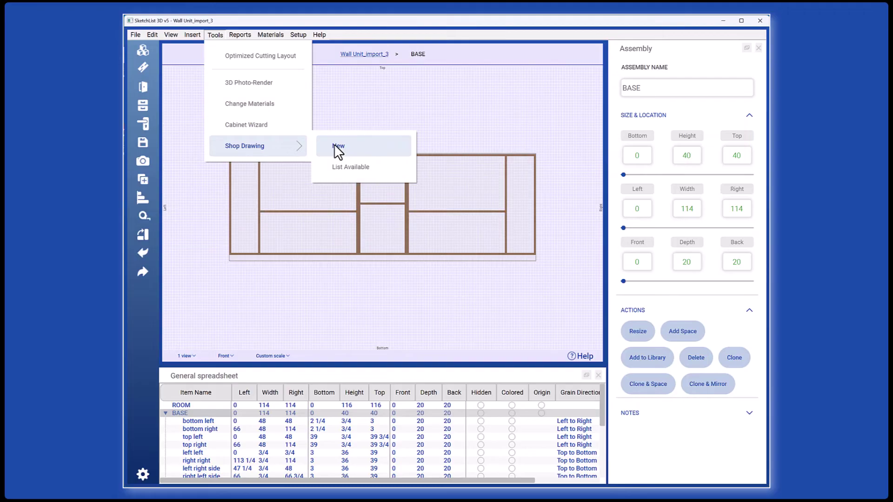
click(334, 145)
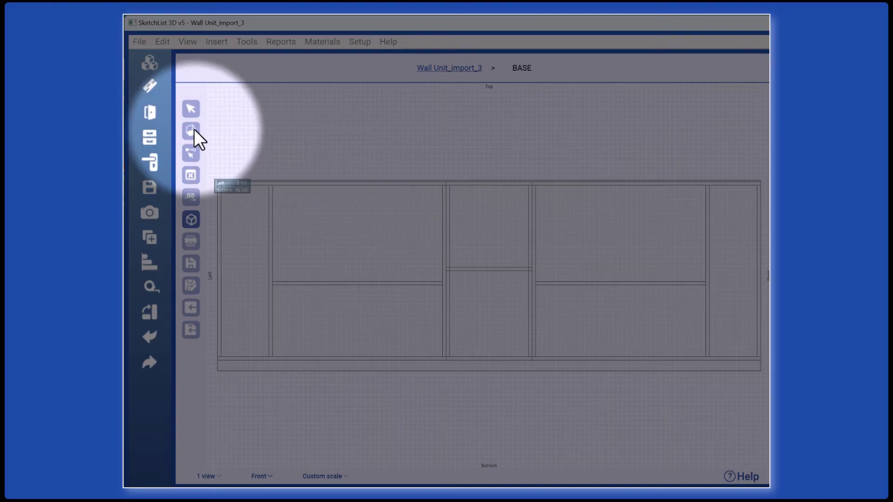
Dimension the BASE drawing with 114, 18, 36 and 17 1/4
click(192, 130)
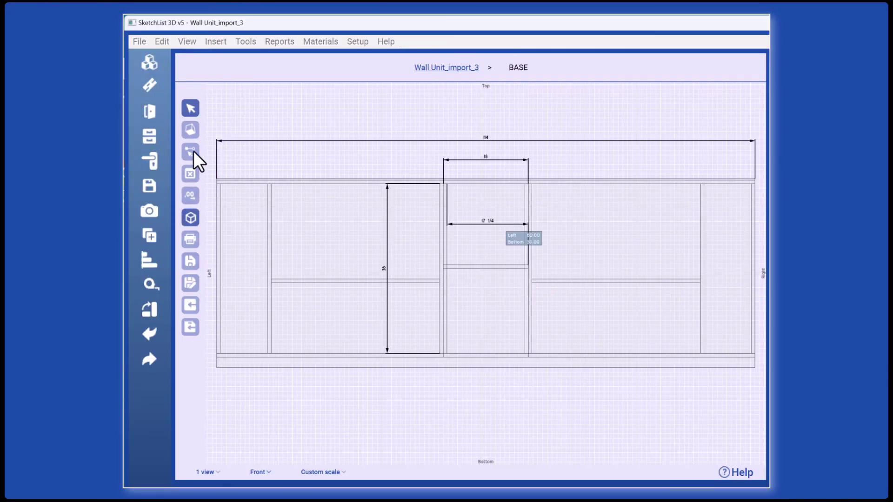
click(194, 151)
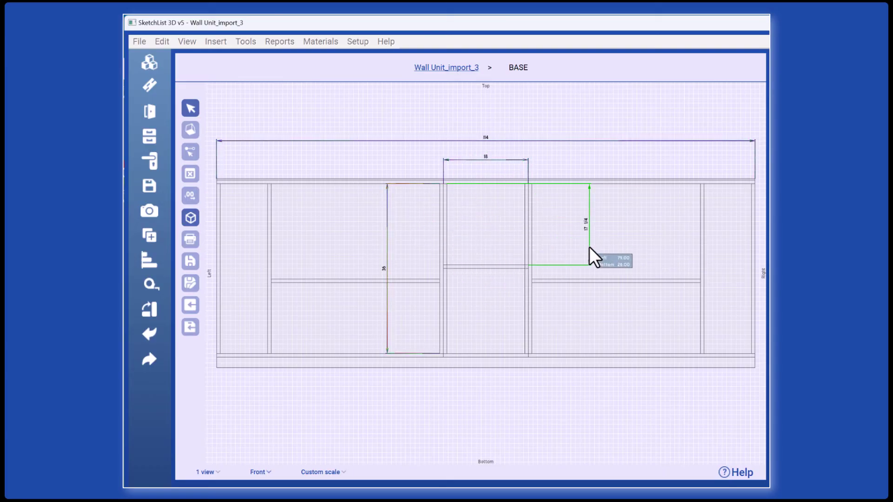
click(590, 247)
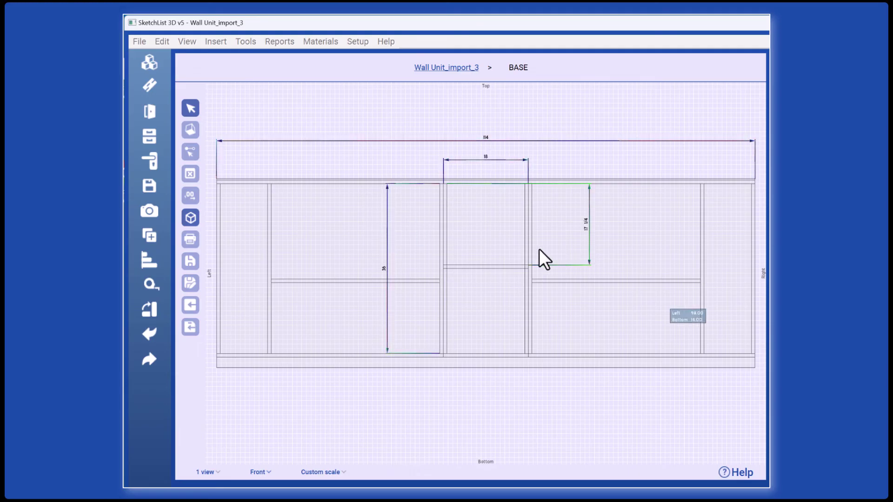
Save as BASE_Front_1, then preview Wall Unit_import_3_Front_1 in a landscape Shop Drawings report
click(191, 261)
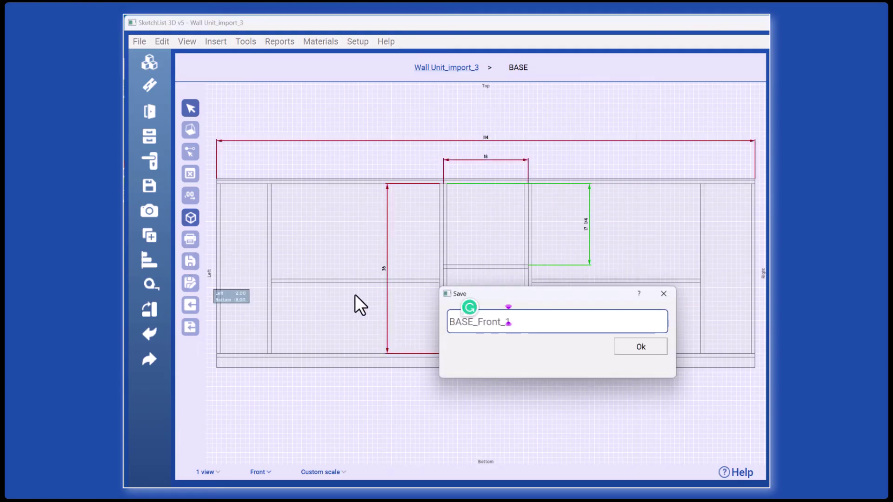
click(620, 347)
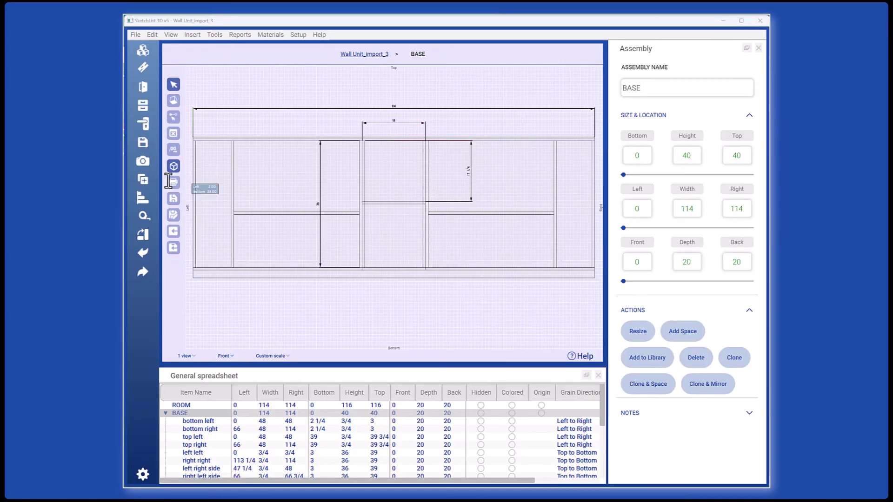
click(173, 181)
click(290, 216)
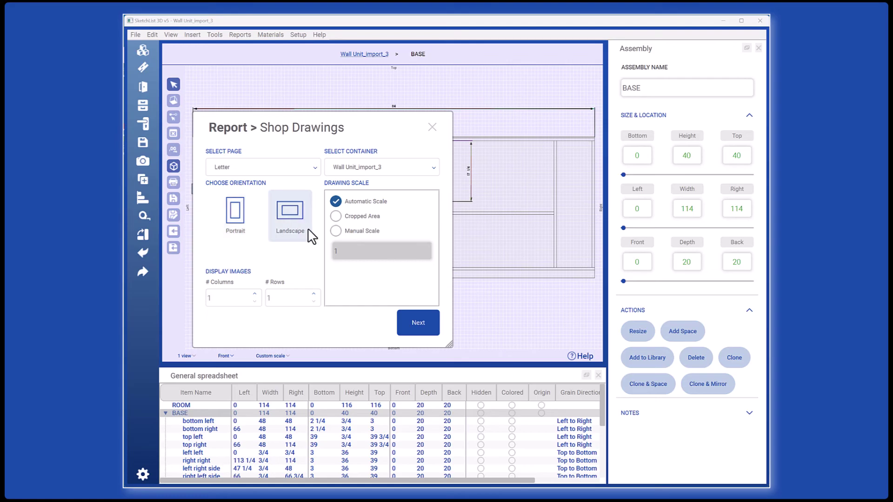
click(414, 325)
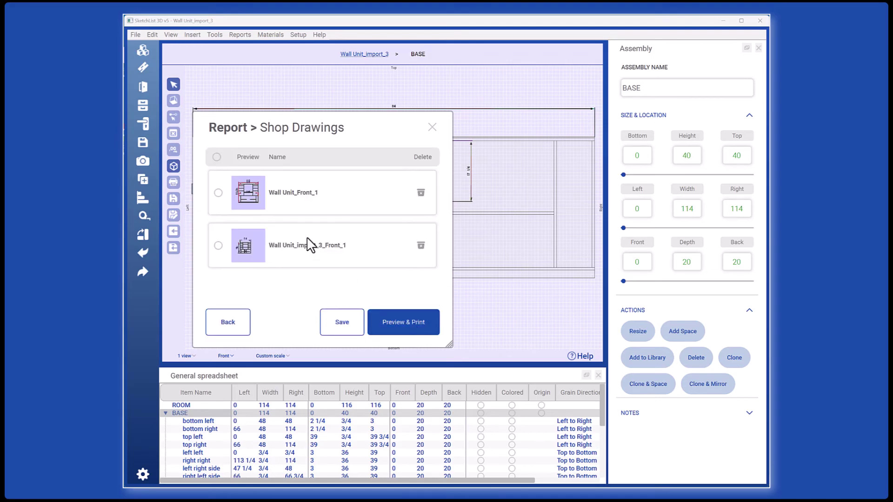
click(392, 319)
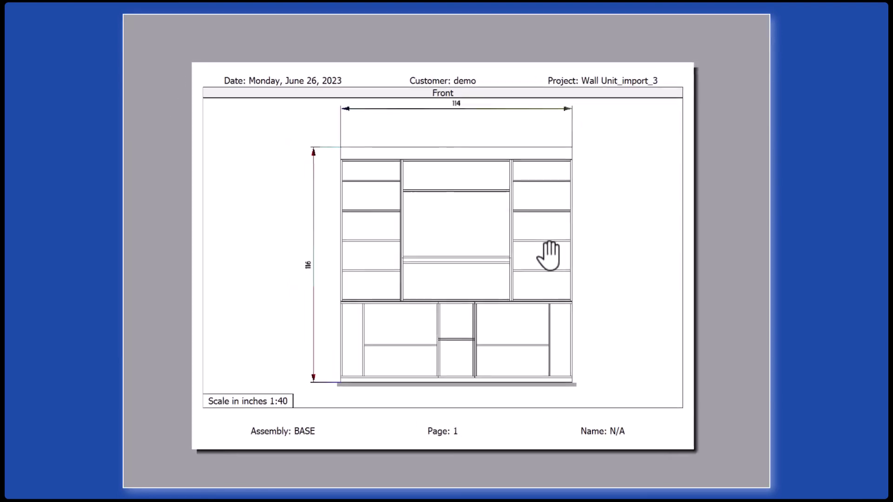